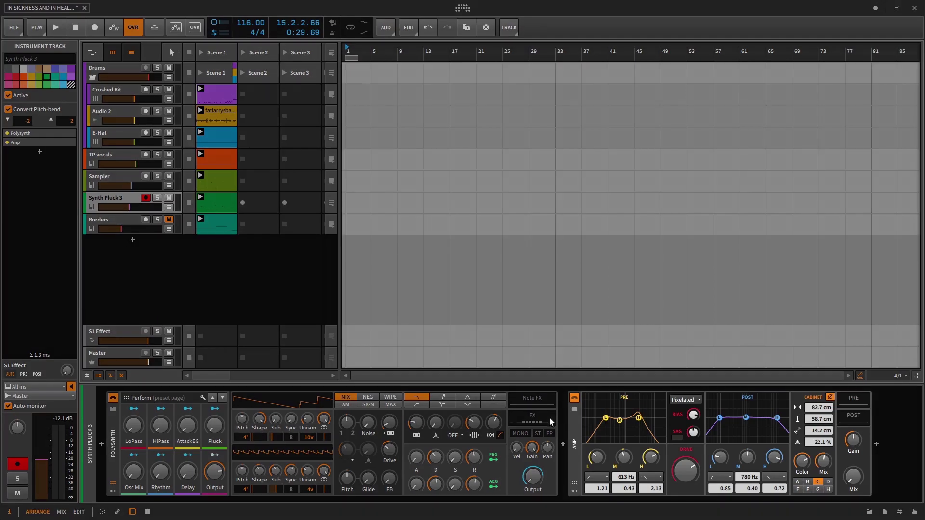
View the Drums group's Amp, return to Synth Pluck 3's devices, and start playback
left_click(574, 431)
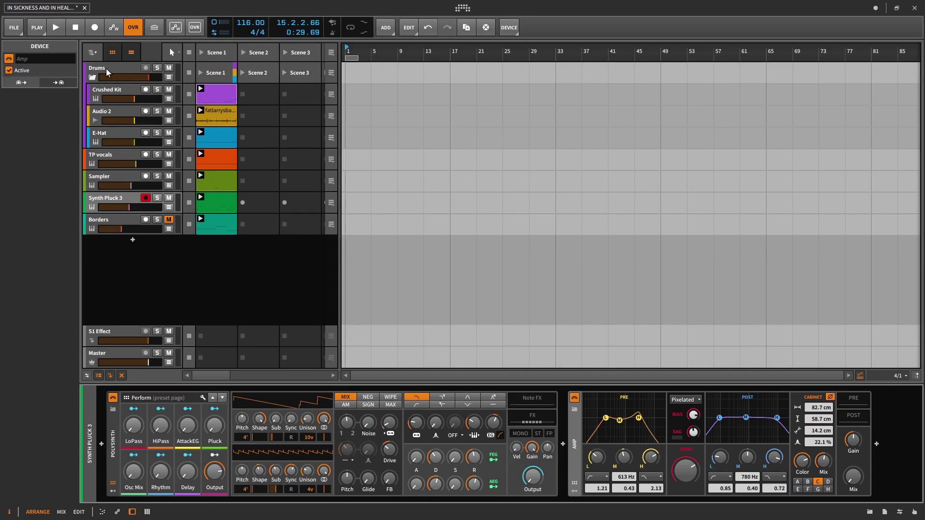
left_click(107, 72)
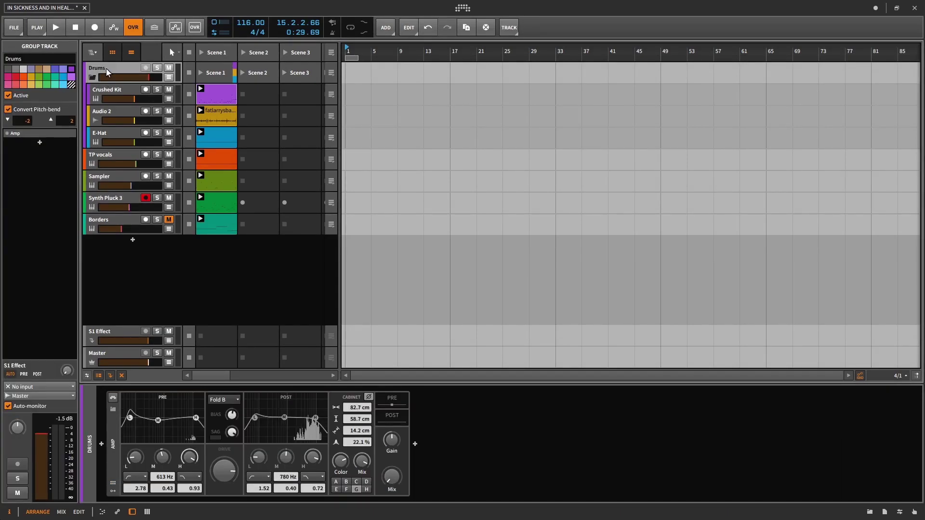
left_click(116, 200)
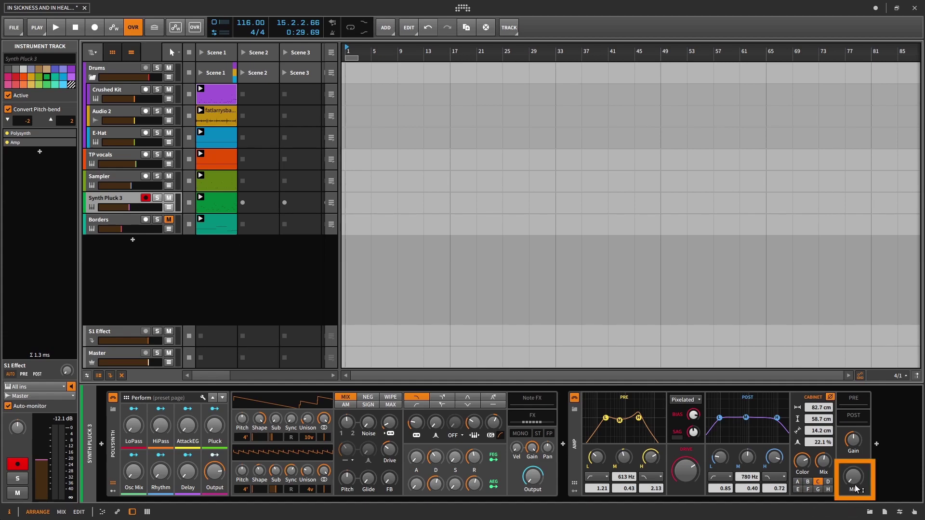
key("space")
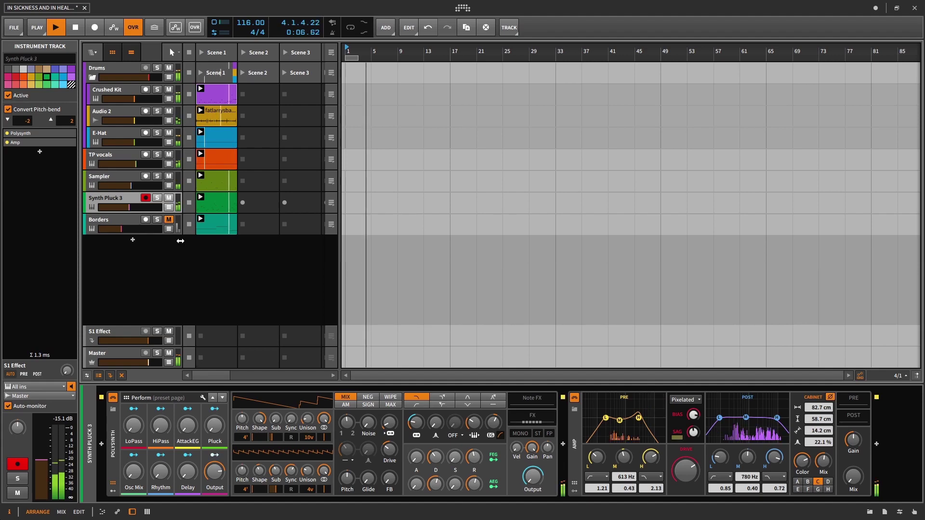
Solo Synth Pluck 3 so only its Amp-distorted sound plays
left_click(157, 198)
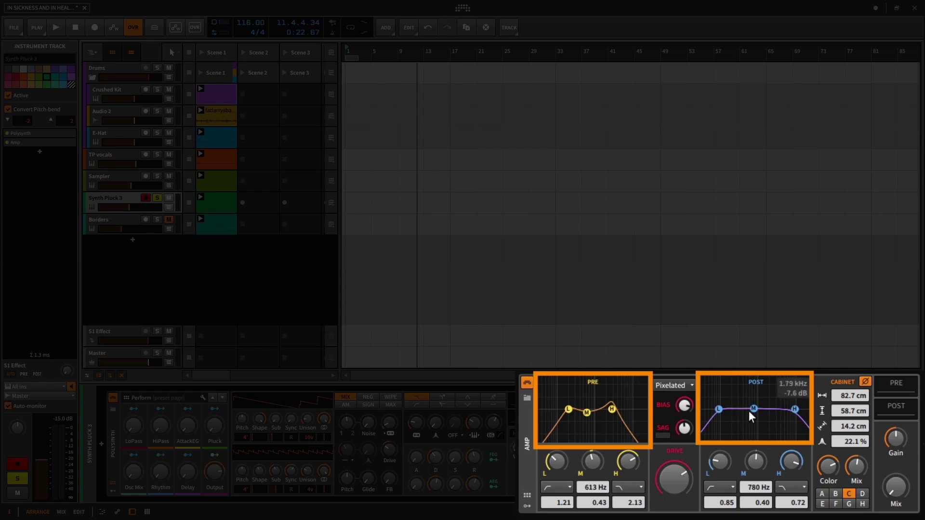
Switch the Amp's distortion type to Smooth and start playback
left_click(683, 384)
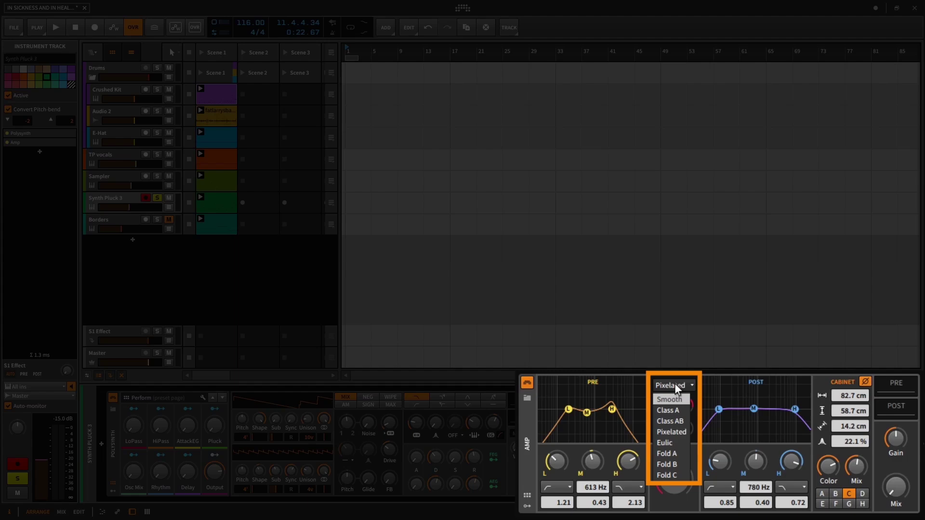
left_click(675, 384)
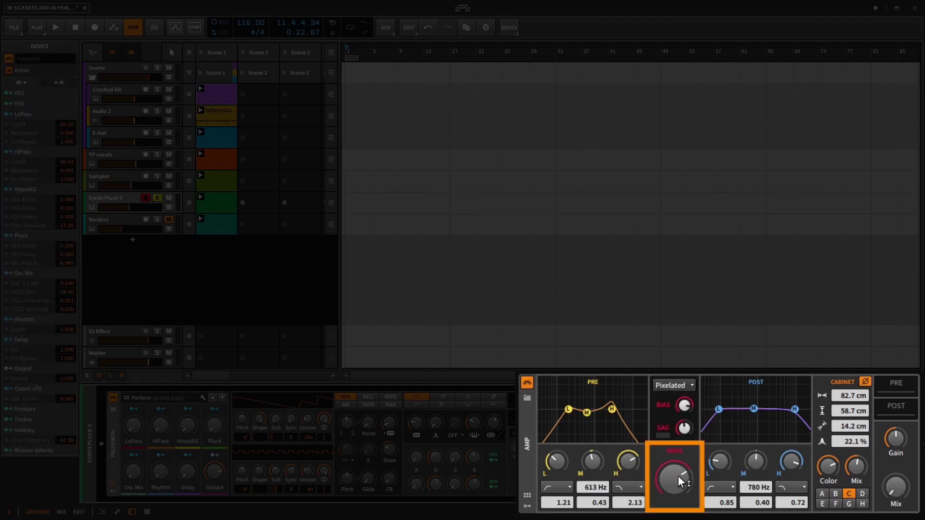
left_click(668, 388)
left_click(669, 396)
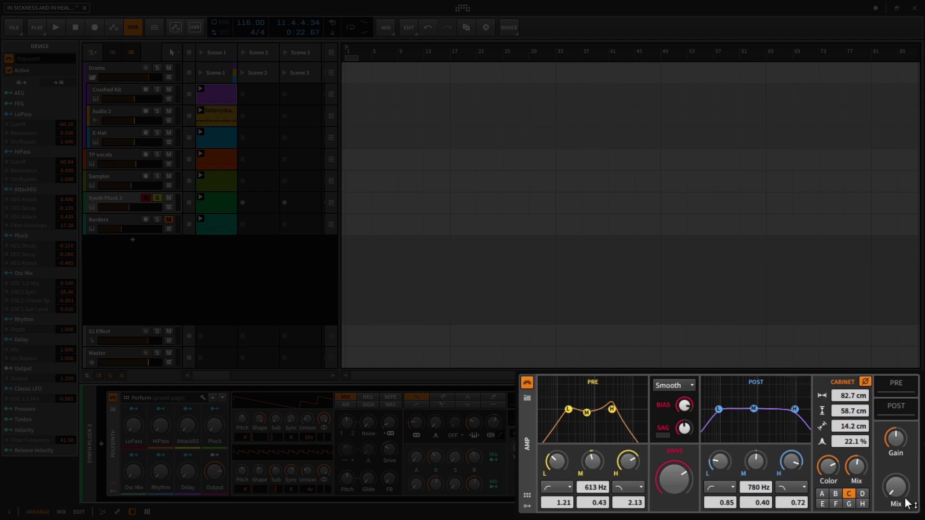
key("space")
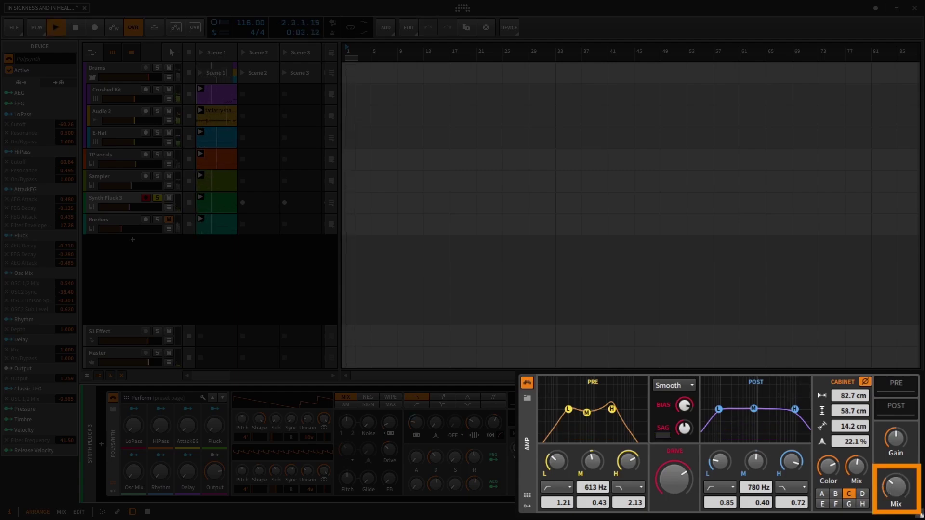
Raise the Amp mix slightly, push Drive to about +39 dB, and set PRE H to 2.40
left_click_drag(896, 487, 895, 480)
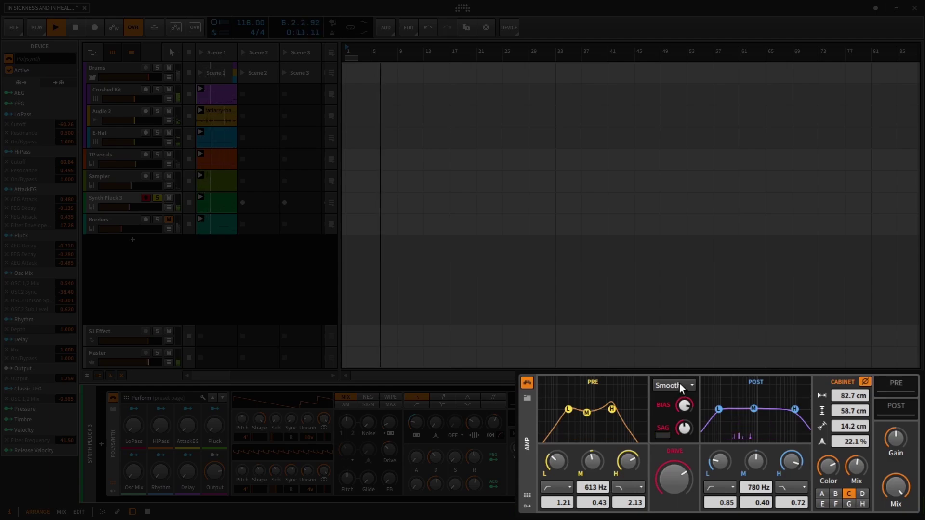
mouse_move(673, 479)
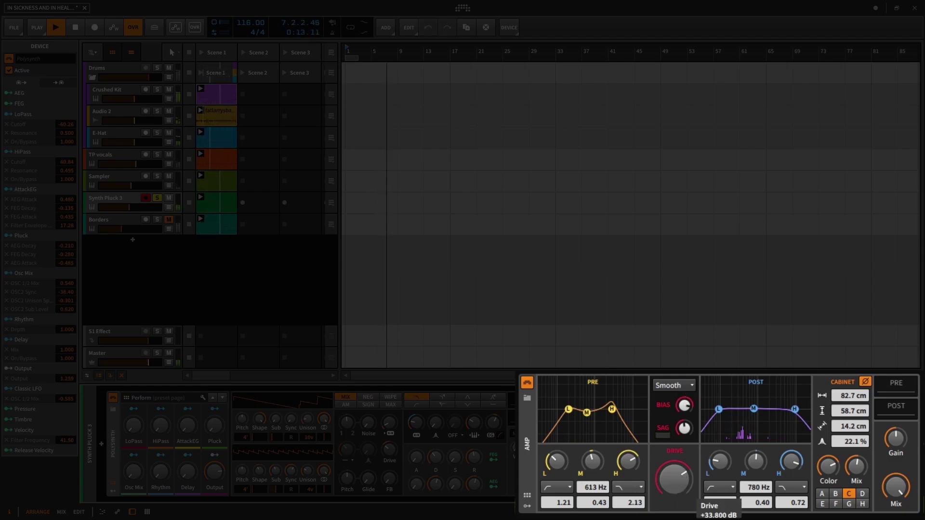
left_click_drag(674, 480, 674, 463)
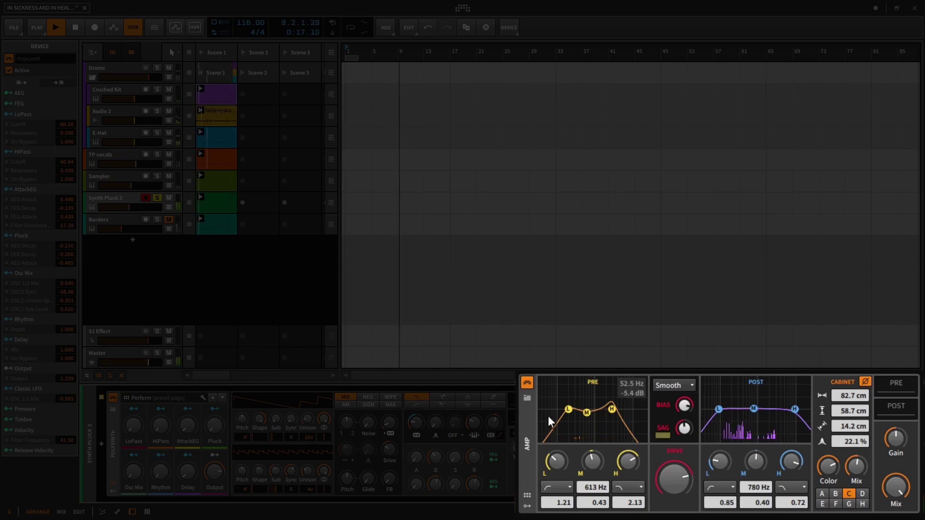
mouse_move(568, 410)
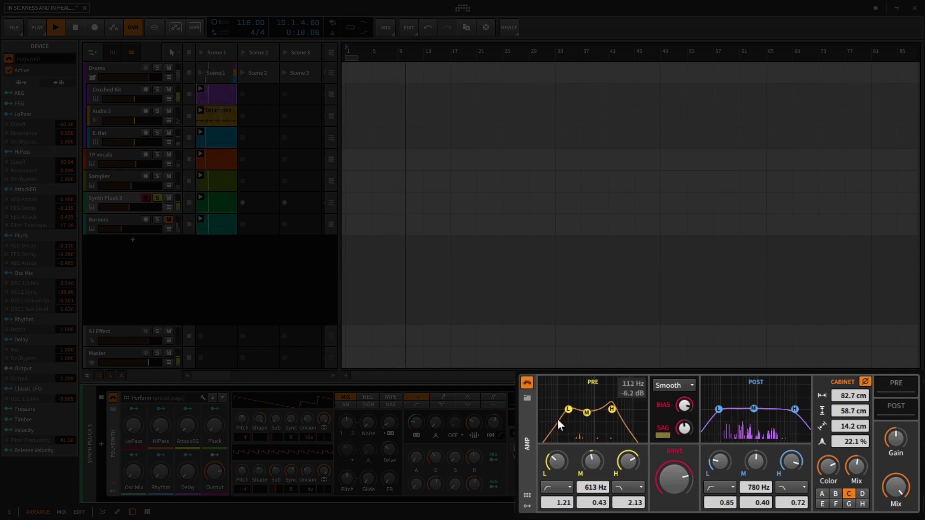
scroll(609, 409, "up", 3)
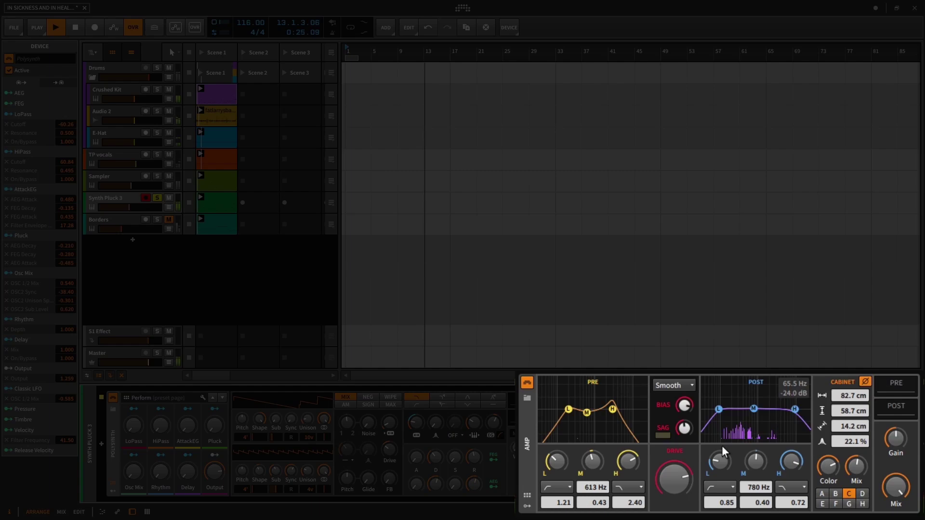
Compare the Amp bypassed and on, then set it to Pixelated with Bias at 97%
left_click(525, 383)
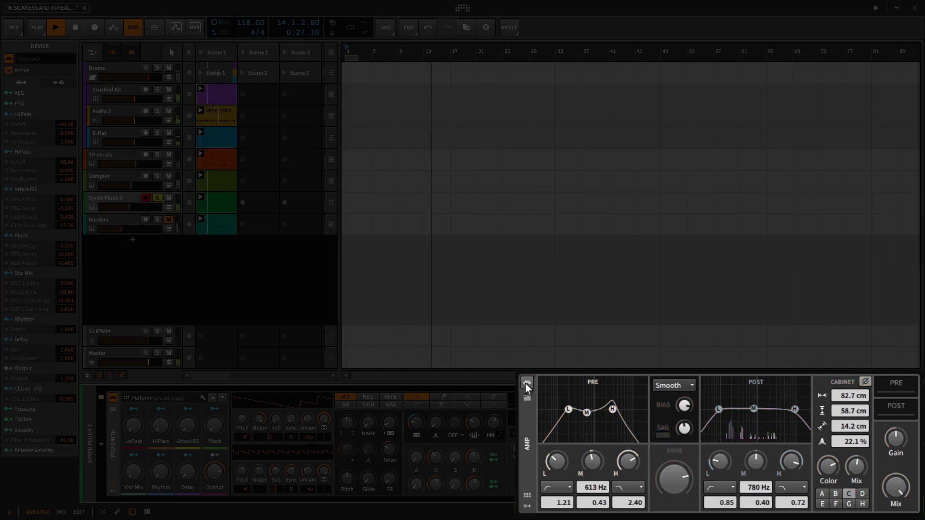
left_click(525, 382)
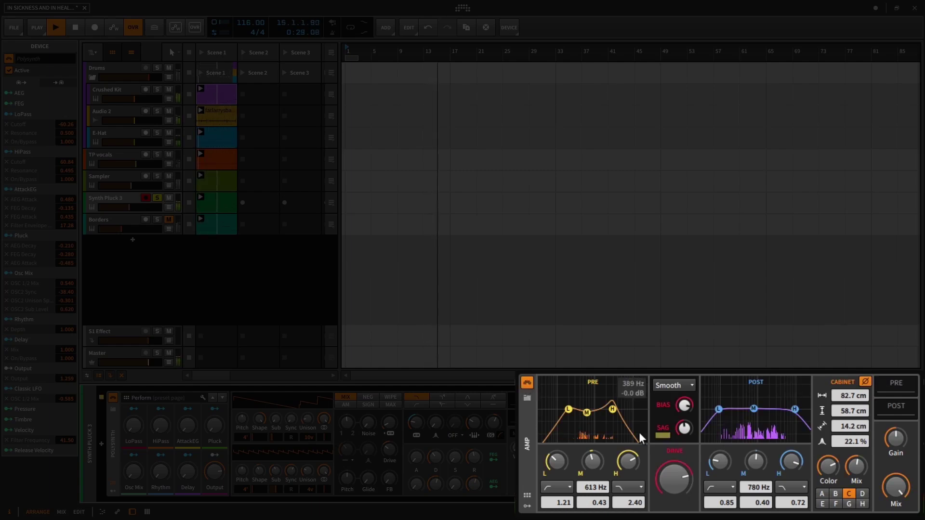
left_click(683, 385)
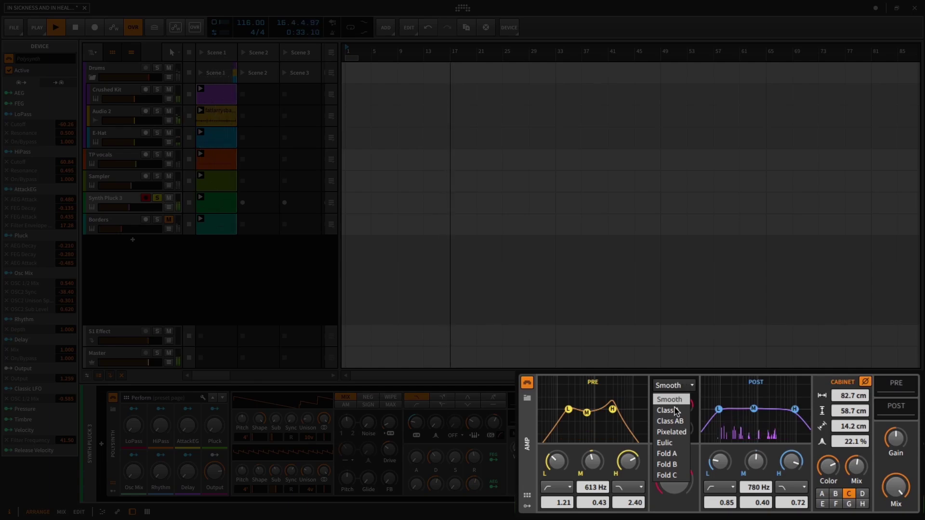
left_click(672, 432)
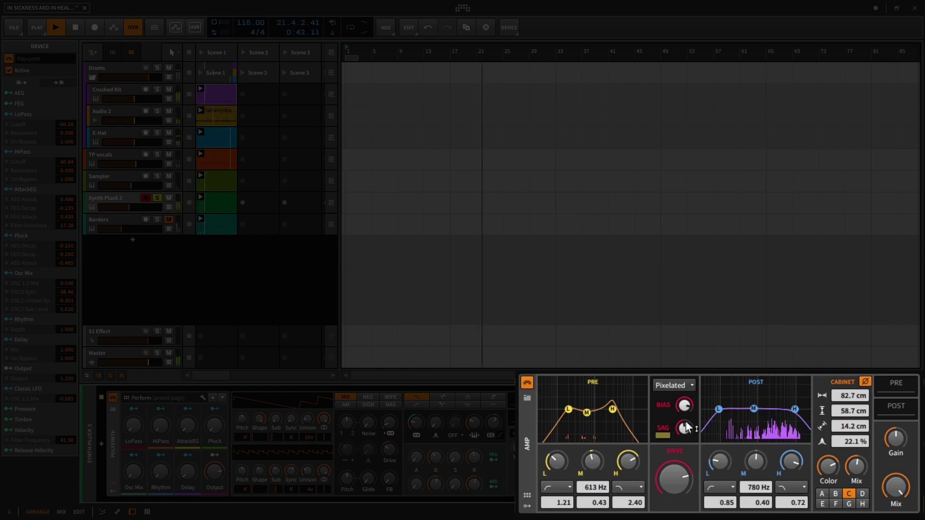
mouse_move(684, 406)
mouse_move(684, 405)
left_mouse_down()
mouse_move(684, 434)
mouse_move(683, 404)
mouse_move(686, 420)
left_mouse_up()
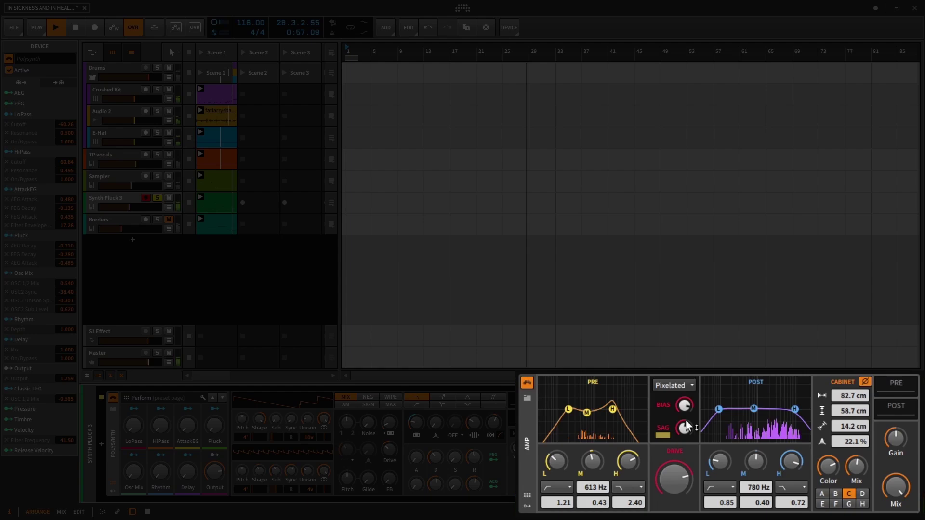
Keep the Amp on Pixelated distortion and stop playback
left_click(675, 386)
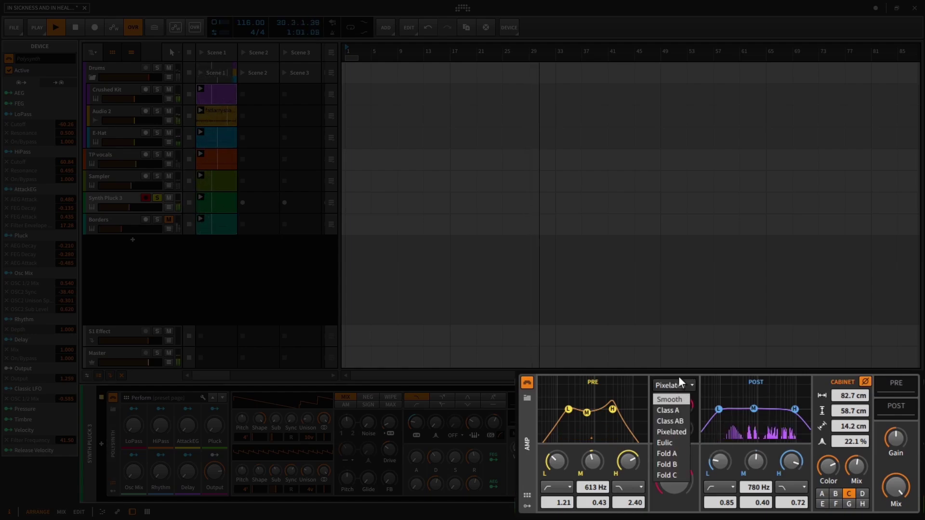
left_click(676, 387)
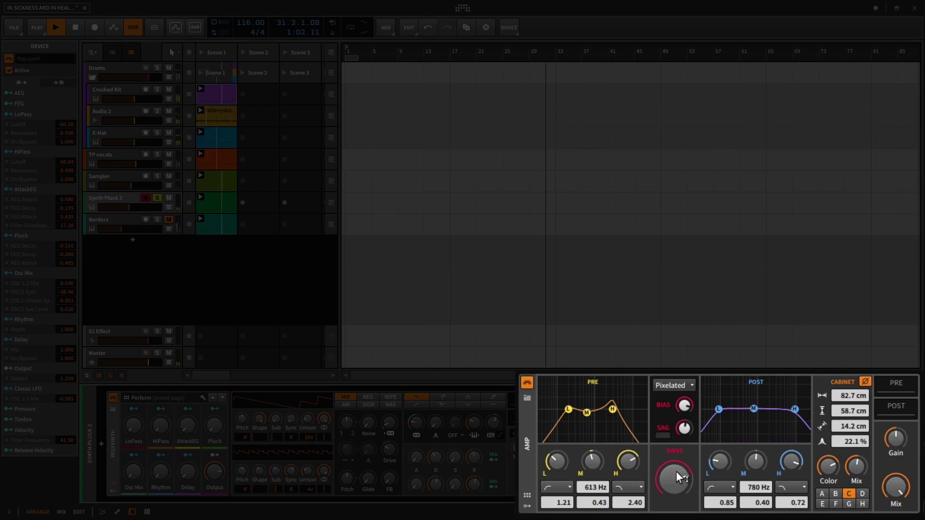
key("space")
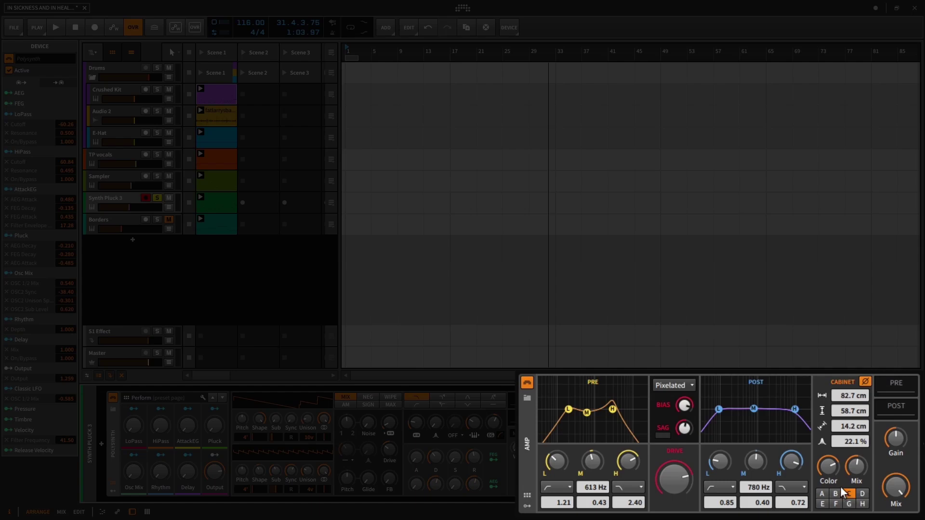
mouse_move(829, 467)
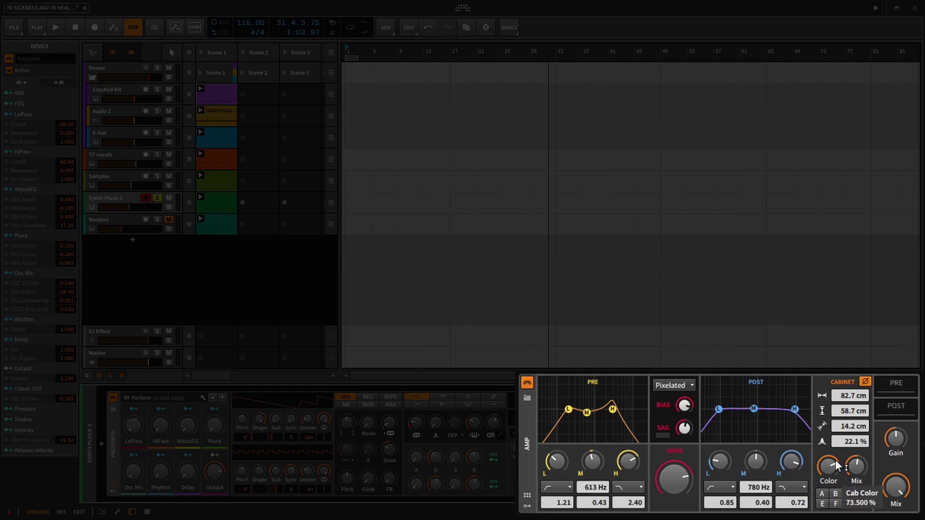
Restart playback, toggle cabinet phase reversal, and audition cabinet E before returning to C
key("space")
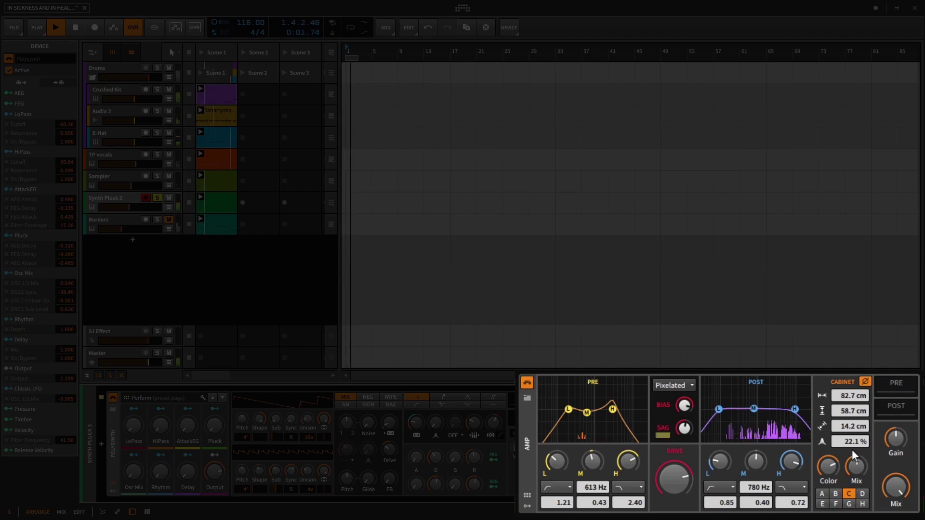
left_click(866, 380)
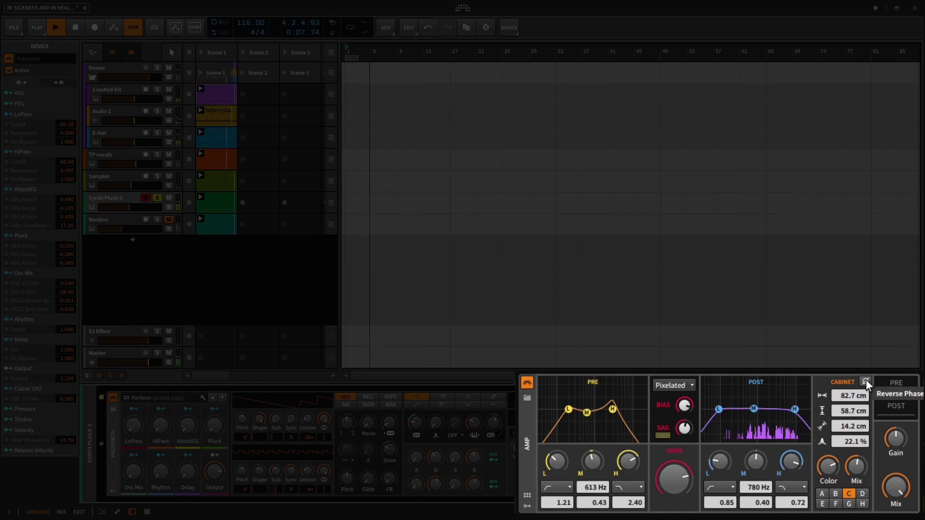
left_click(866, 380)
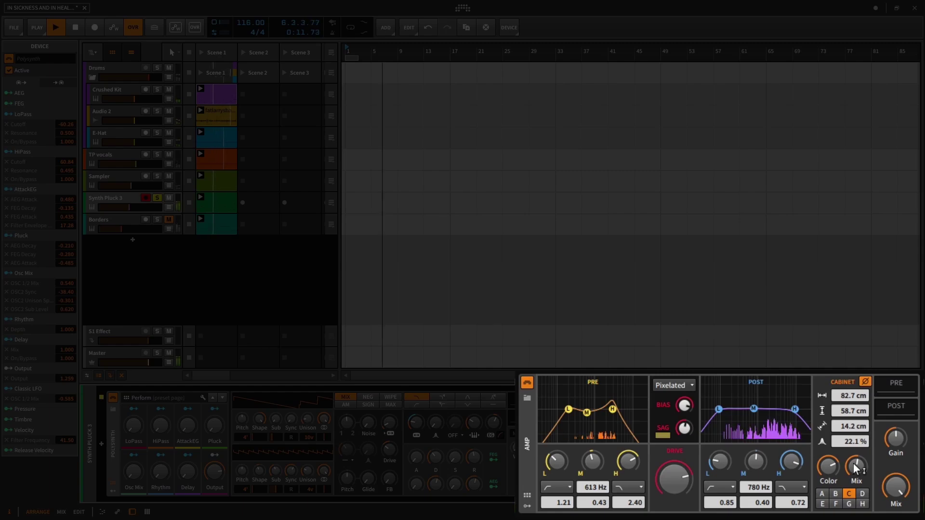
left_click(854, 464)
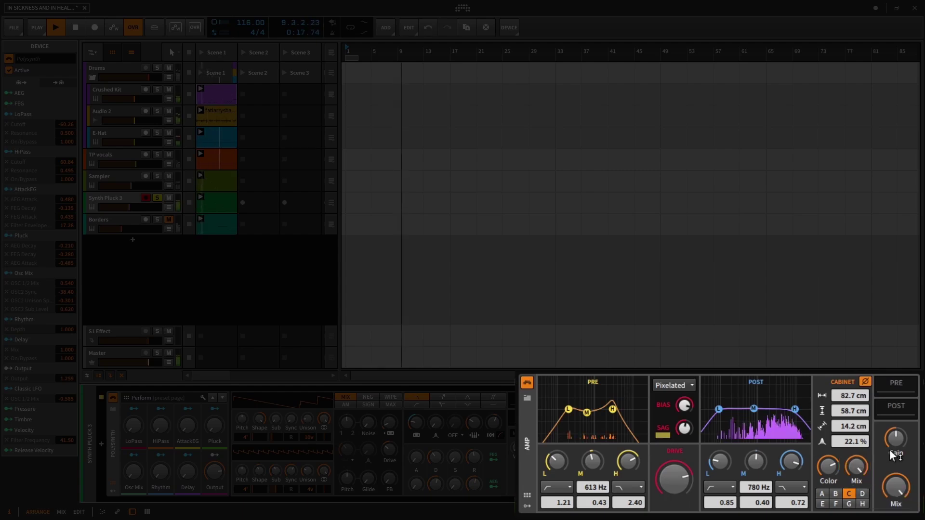
left_click(823, 502)
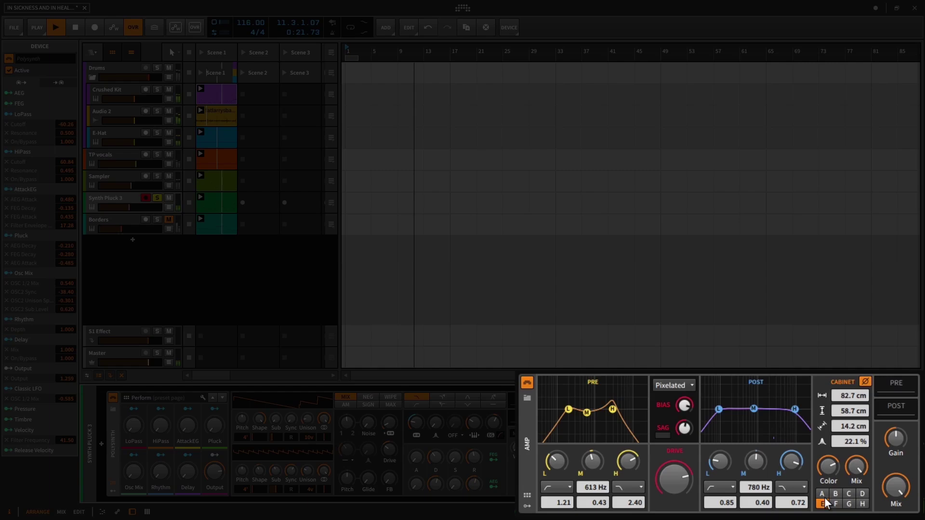
left_click(846, 491)
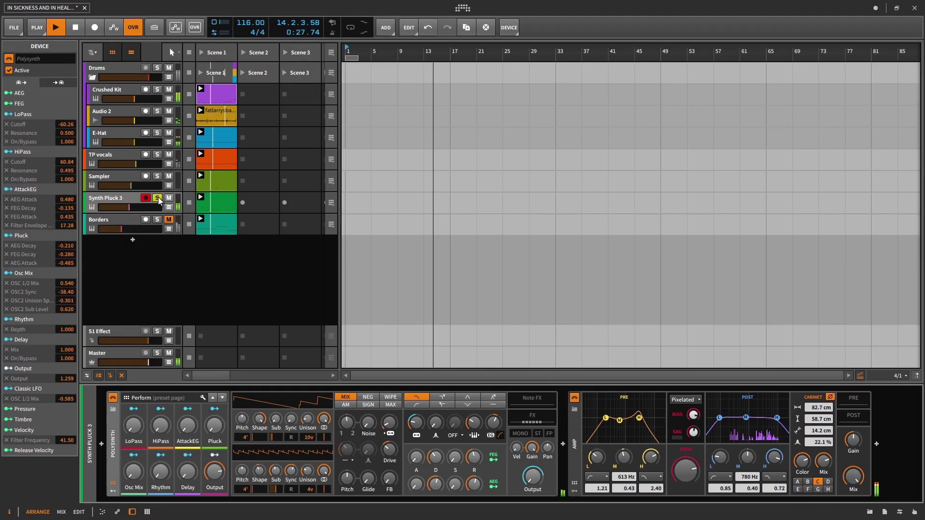
Unsolo Synth Pluck 3 and lower its Amp's Mix to 58%
left_click(158, 198)
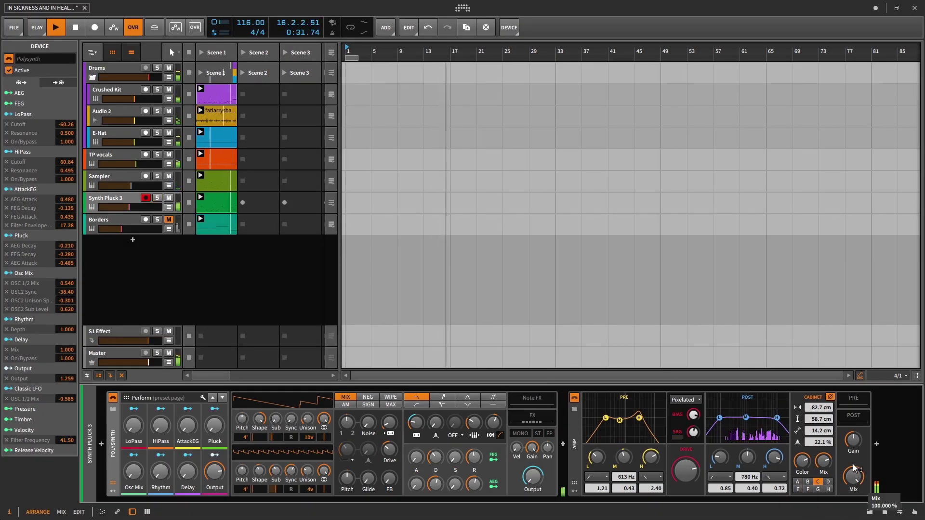
left_click_drag(851, 476, 852, 496)
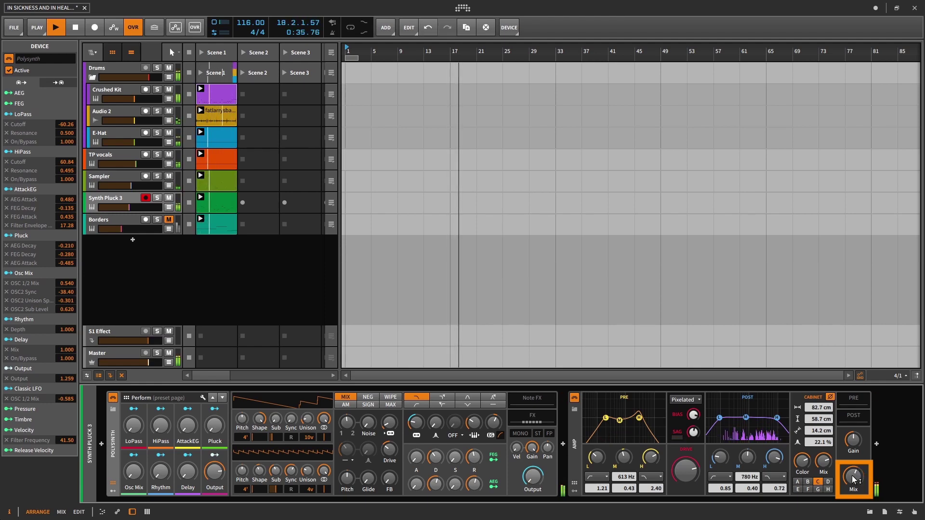
left_click_drag(852, 478, 853, 502)
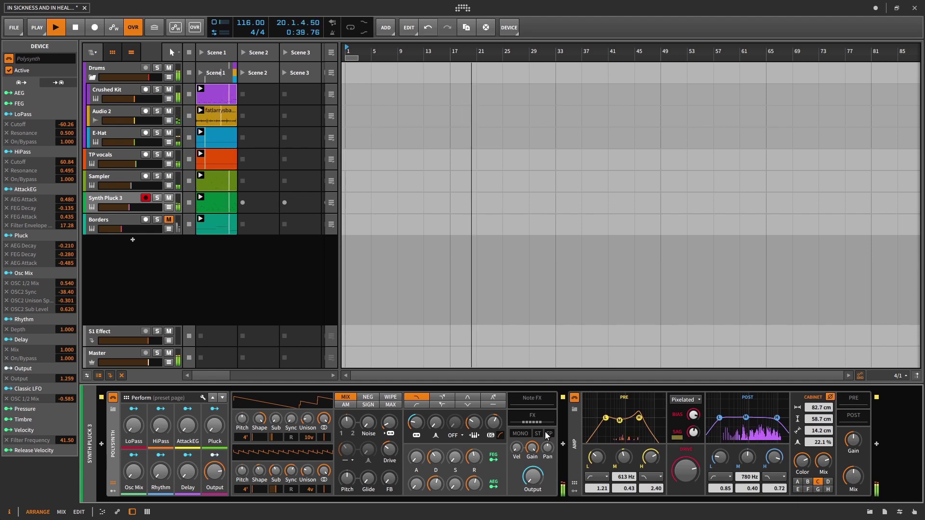
Briefly bypass the Amp to compare, re-enable it, and stop playback
left_click(574, 398)
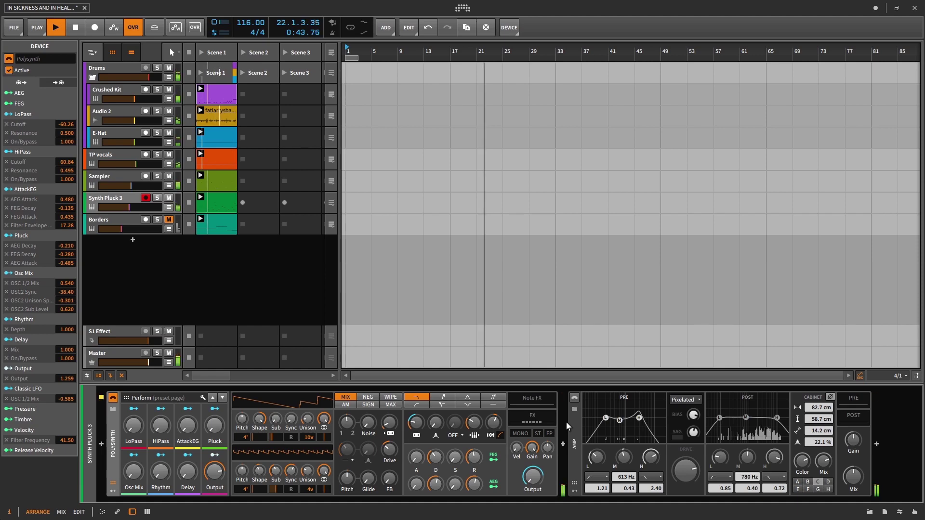
left_click_drag(574, 398, 576, 400)
left_click(575, 398)
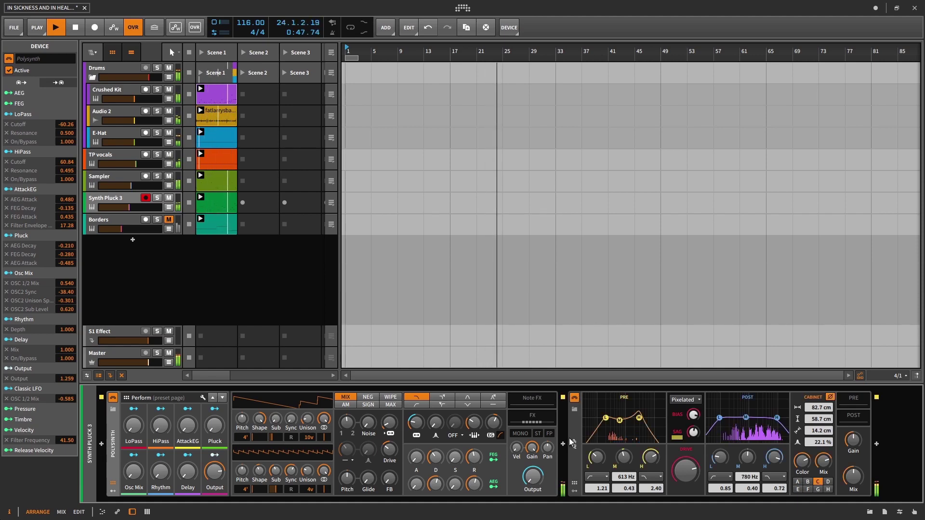
key("space")
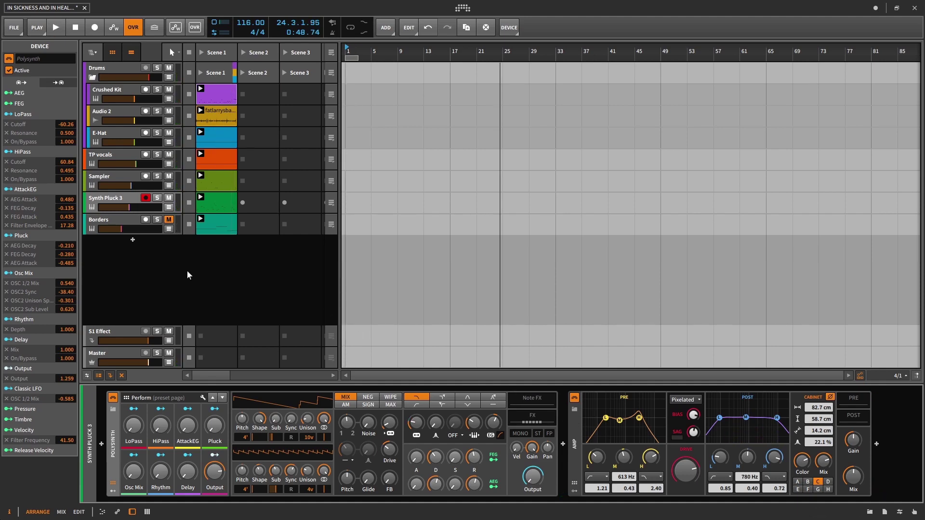
Select the Drums group, start playback, and power on its Amp, keeping Fold B mode
left_click(111, 70)
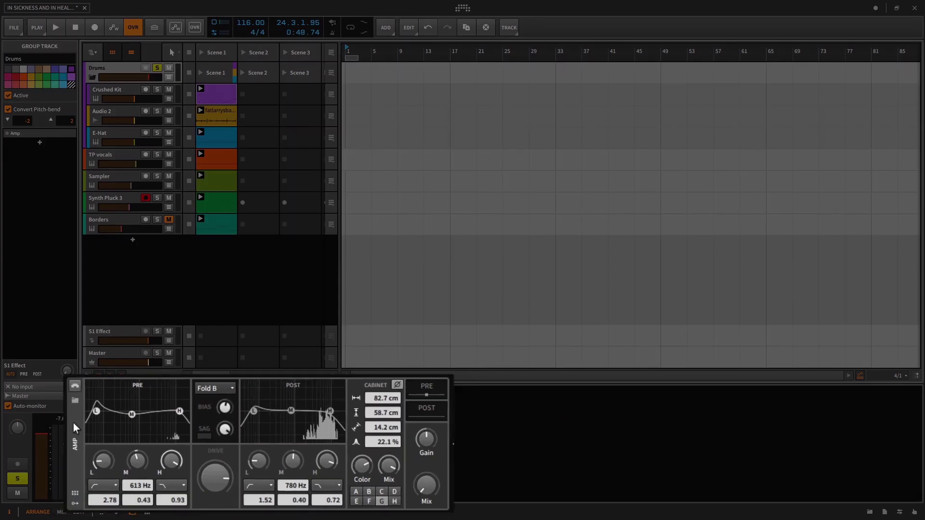
key("space")
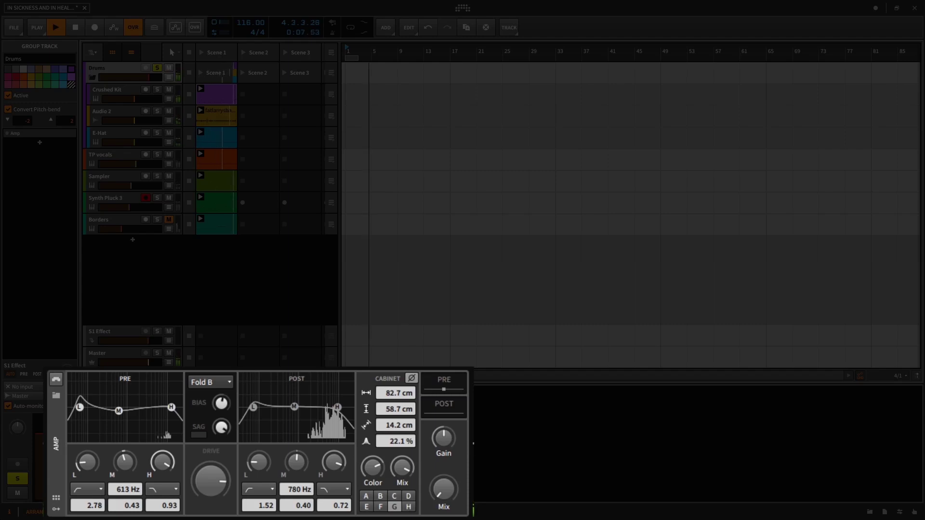
left_click(60, 378)
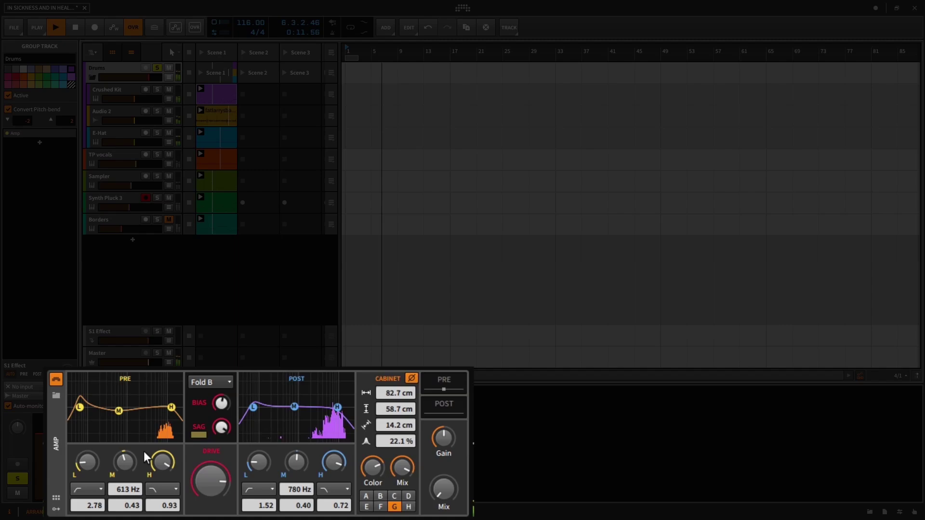
left_click(215, 384)
left_click(217, 381)
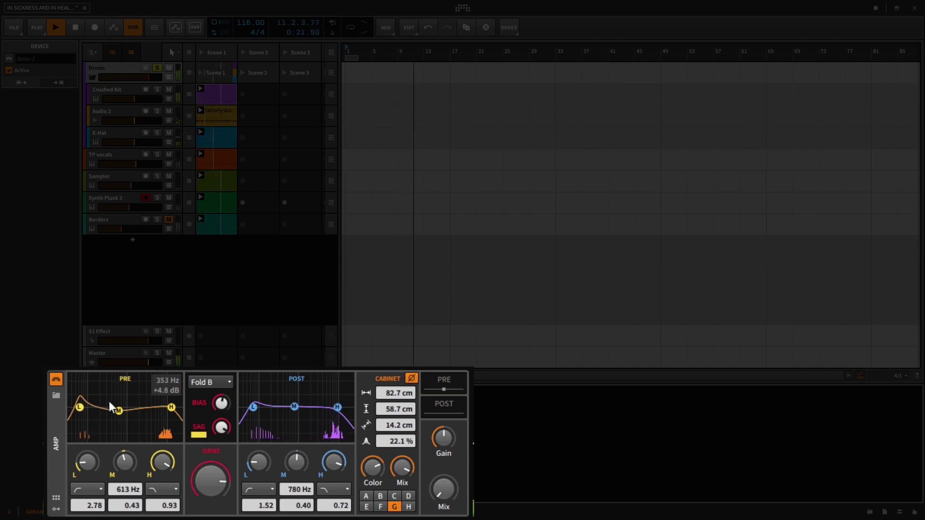
Raise the Drums Amp's output Mix knob to around the 4–5 o'clock position
left_click_drag(438, 491, 438, 465)
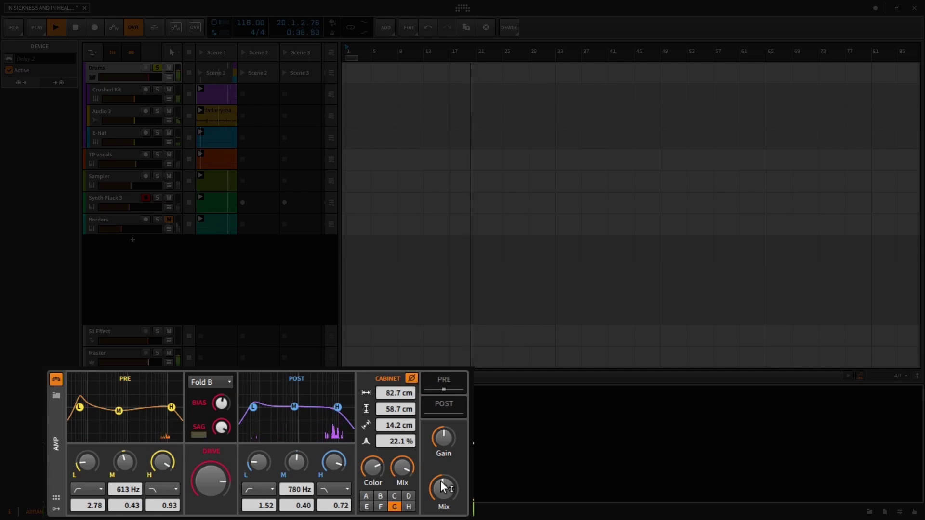
left_click_drag(440, 481, 440, 458)
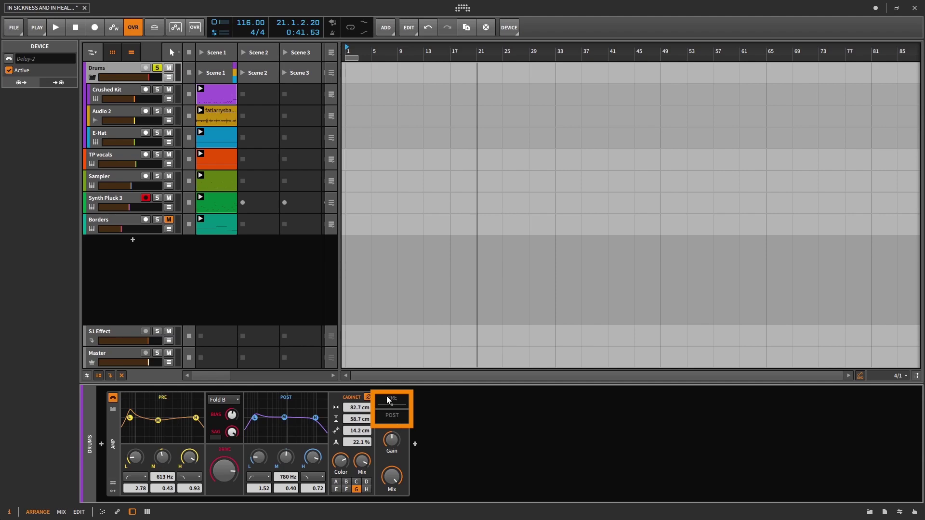
Expand the Drums Amp's PRE chain, start playback, and switch on Delay-2
left_click(390, 397)
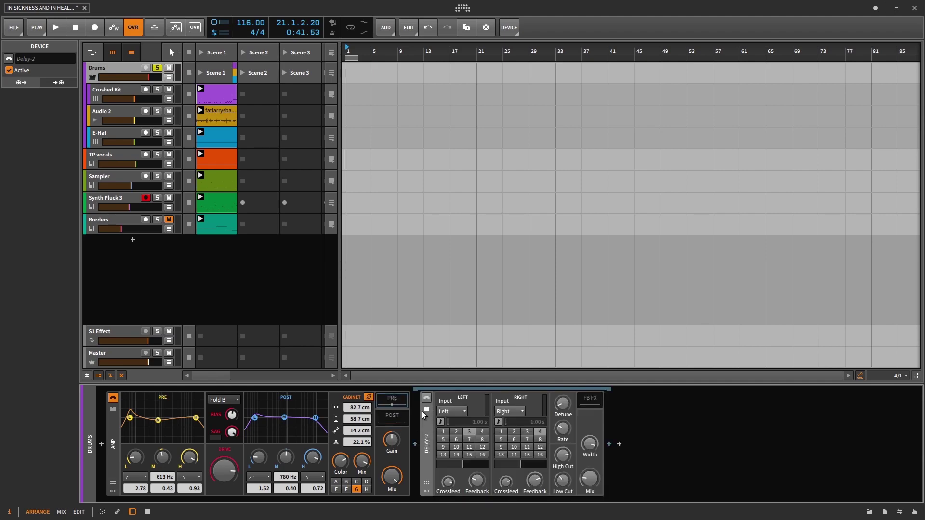
key("space")
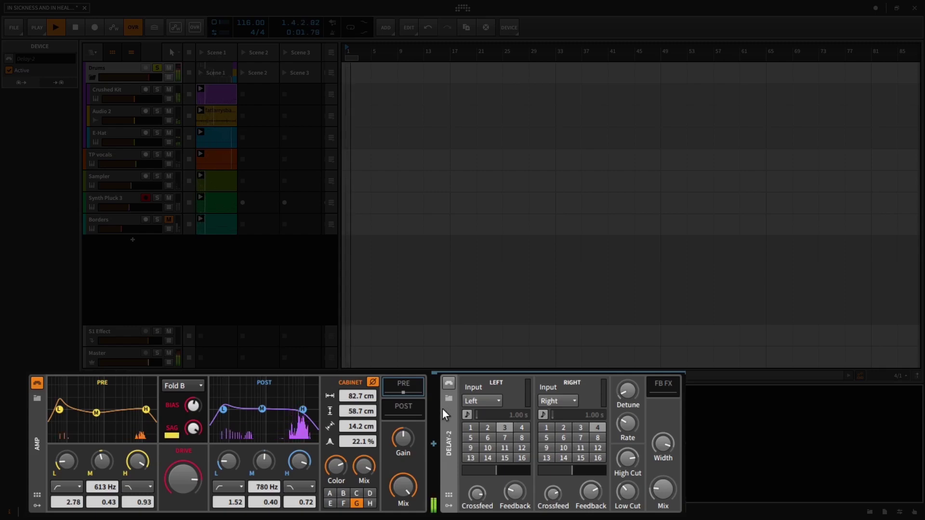
left_click(449, 383)
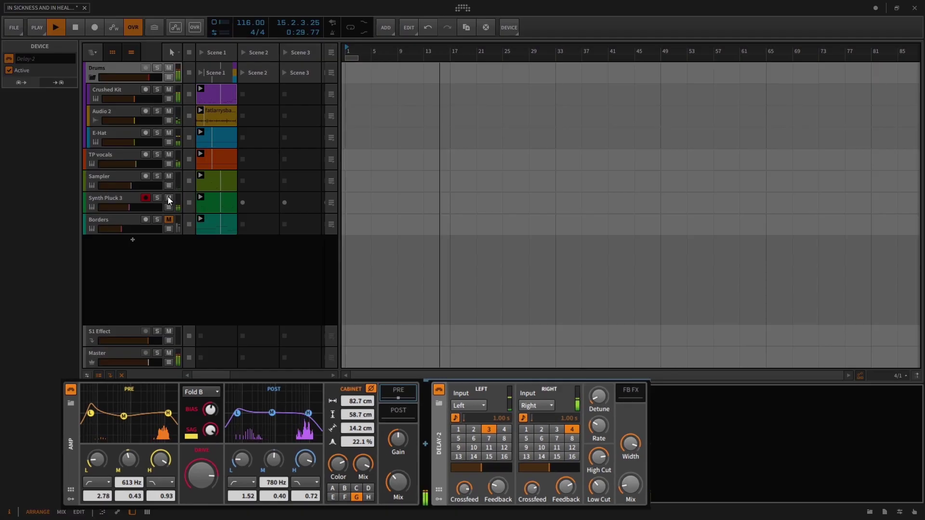
Mute Synth Pluck 3, A/B the Drums Amp off and back on, stop playback, and select the Amp
left_click(169, 198)
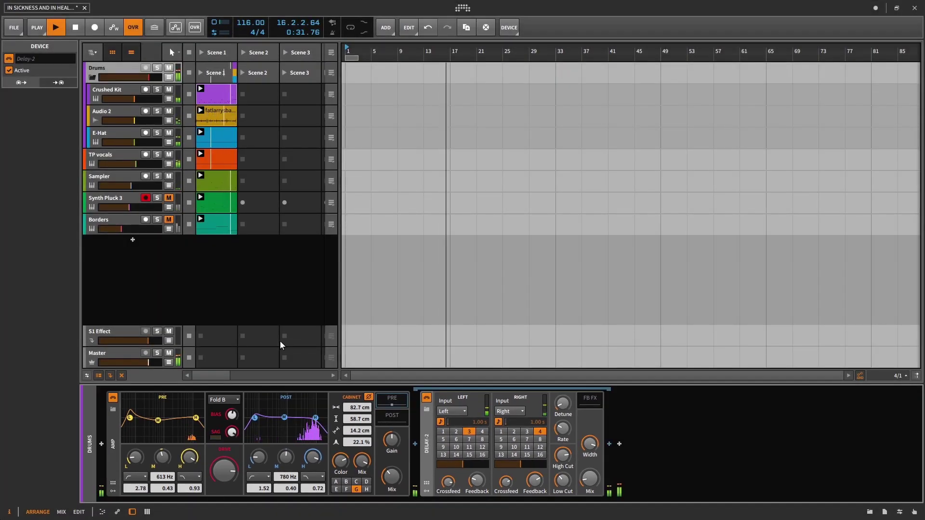
left_click(111, 397)
left_click(111, 396)
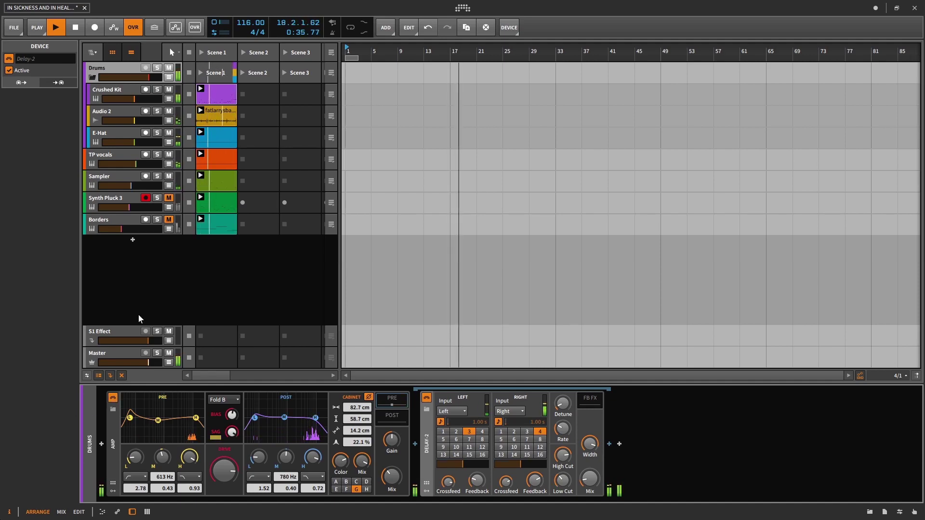
key("space")
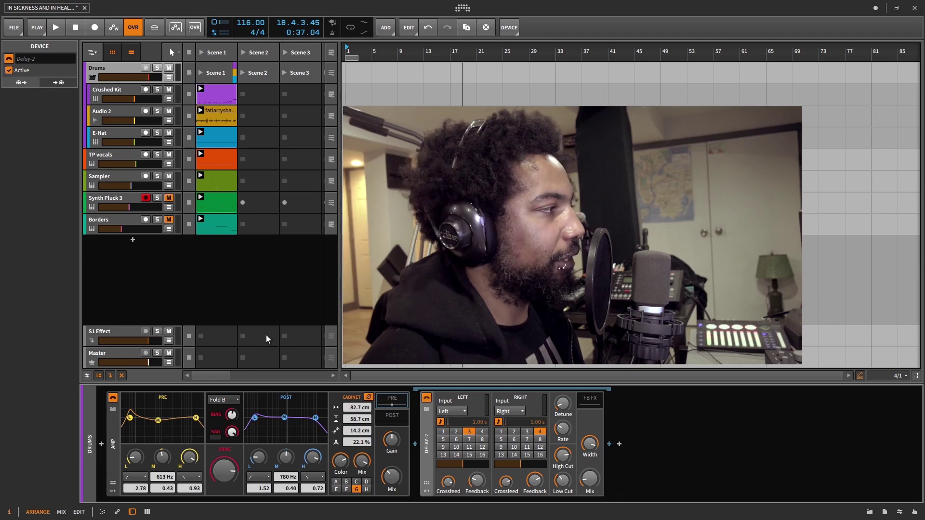
left_click(120, 432)
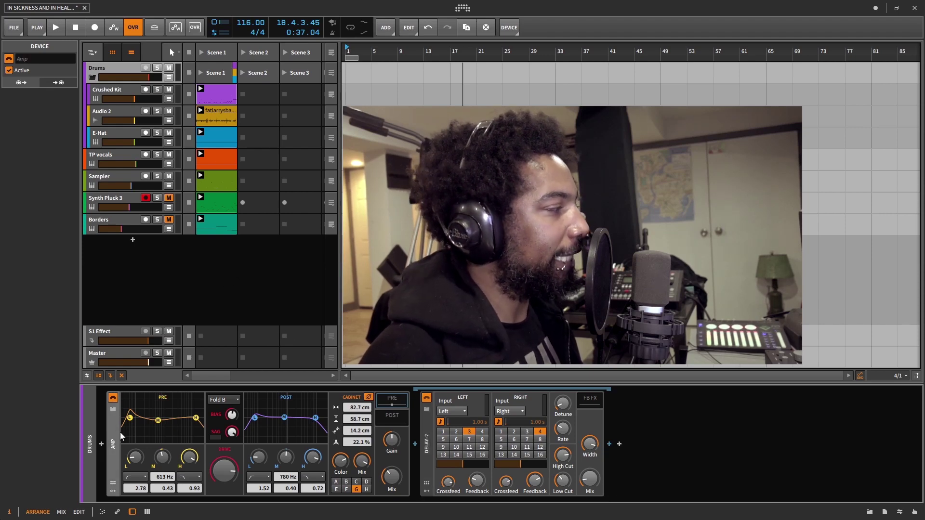